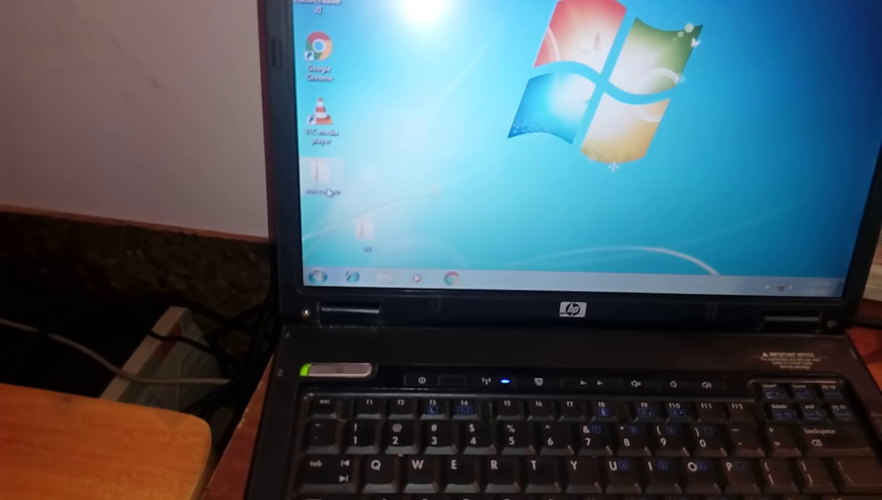
Open the voicesensor folder and bring up the context menu for voicesensor.ino
double_click(397, 200)
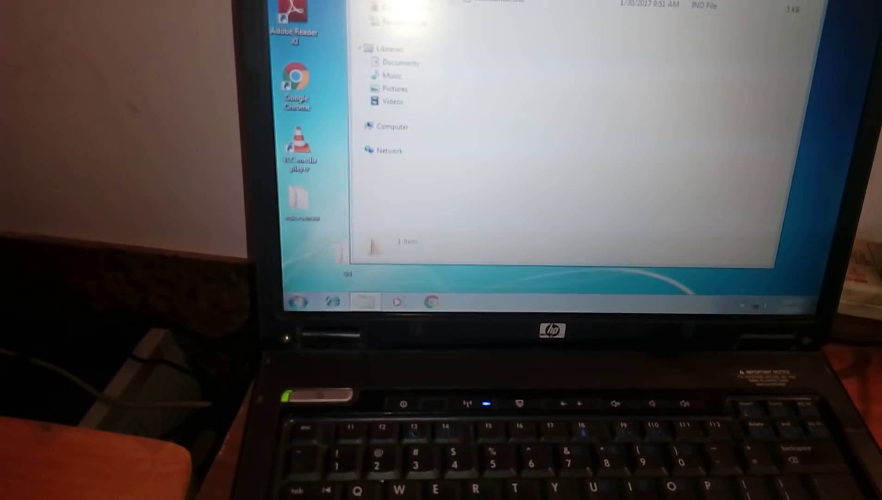
click(469, 3)
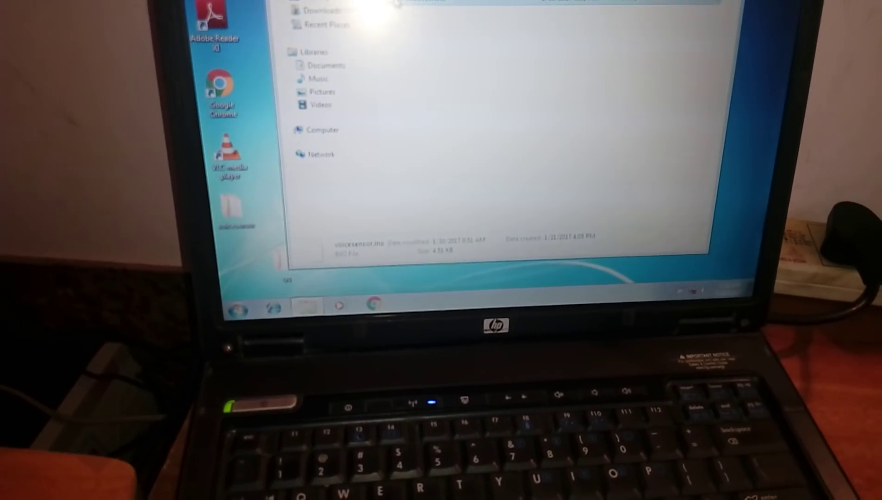
right_click(469, 3)
Run arduino.exe from D:\arduino-1.6.9-windows to start Arduino IDE 1.6.9
click(331, 148)
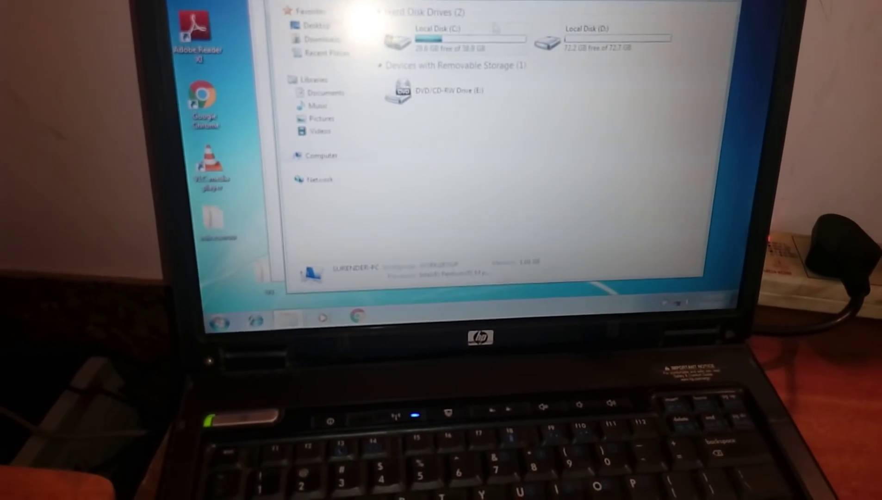
click(604, 49)
double_click(588, 65)
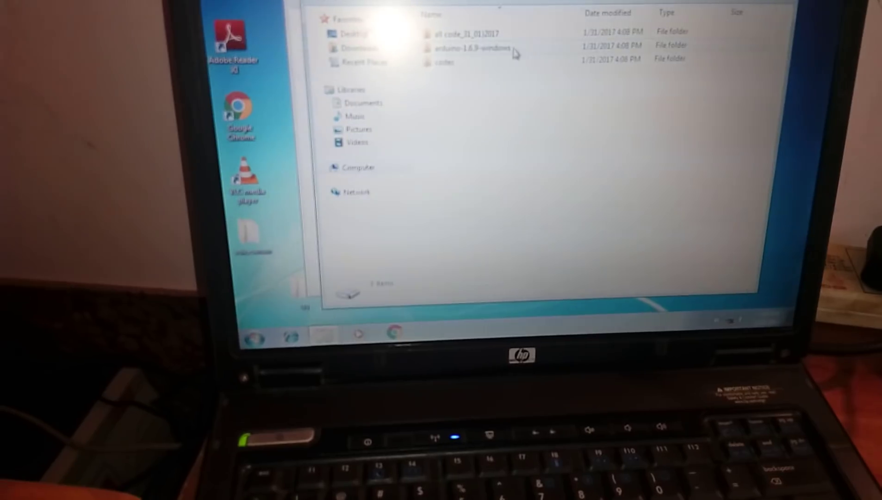
double_click(486, 53)
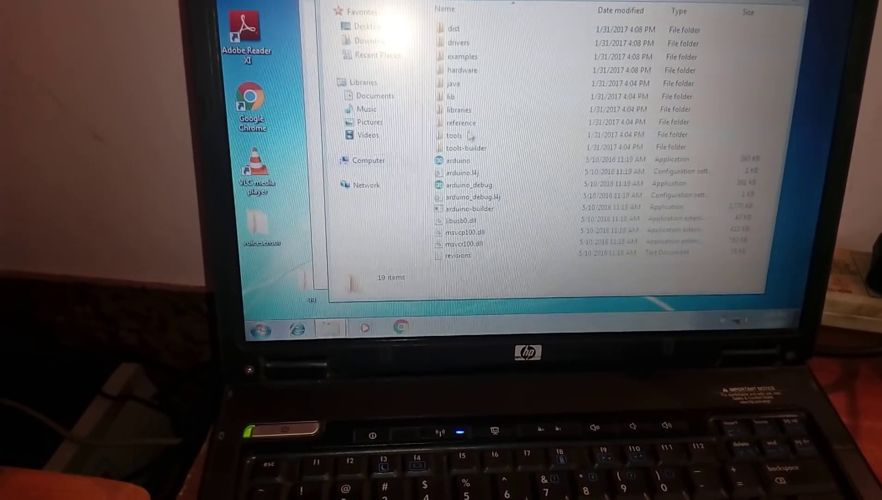
click(460, 161)
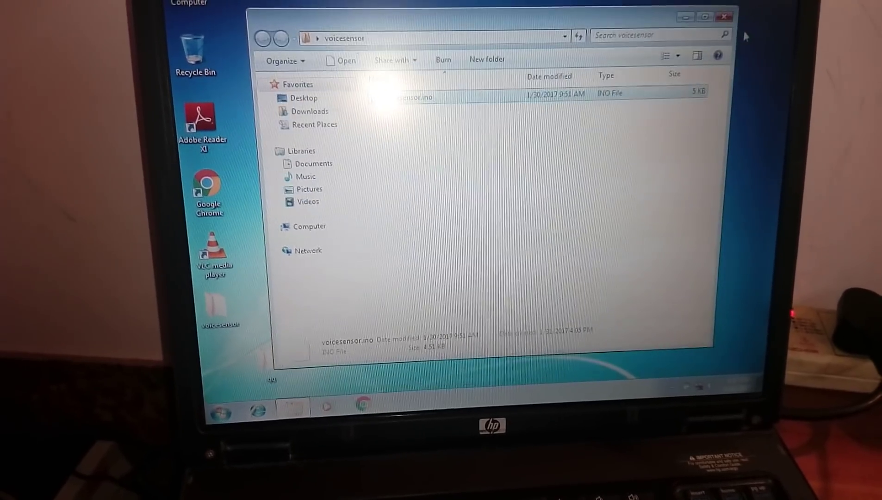
click(729, 25)
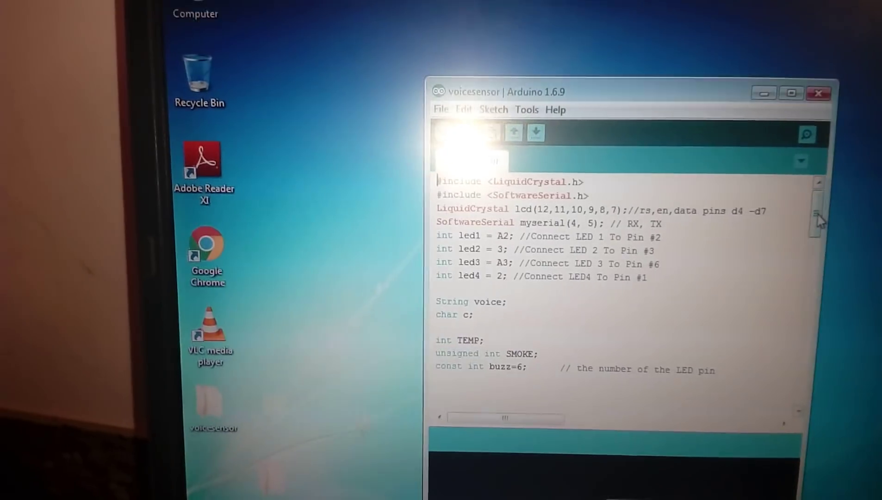
mouse_move(793, 213)
mouse_down()
mouse_move(794, 226)
mouse_move(820, 248)
mouse_up()
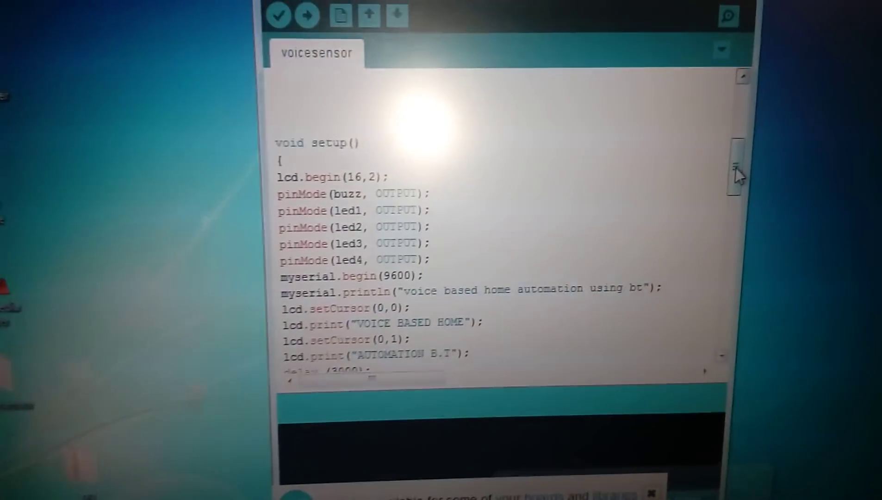
drag(701, 131, 801, 191)
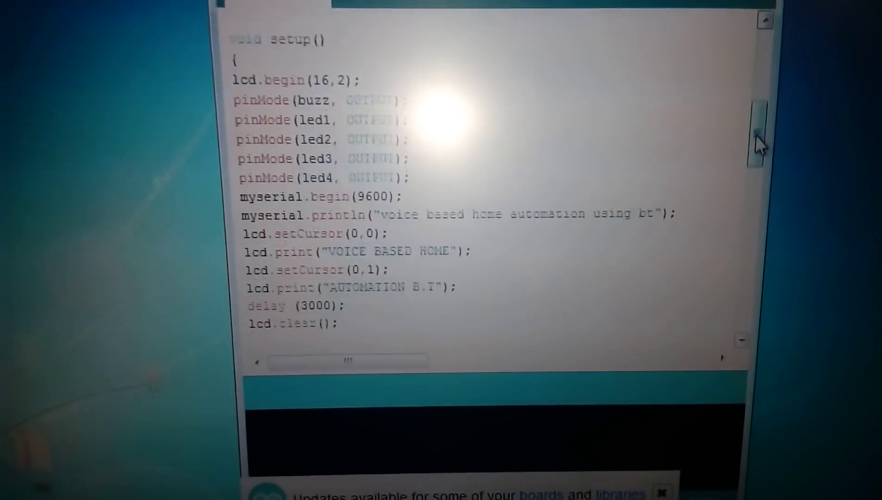
drag(797, 223, 694, 296)
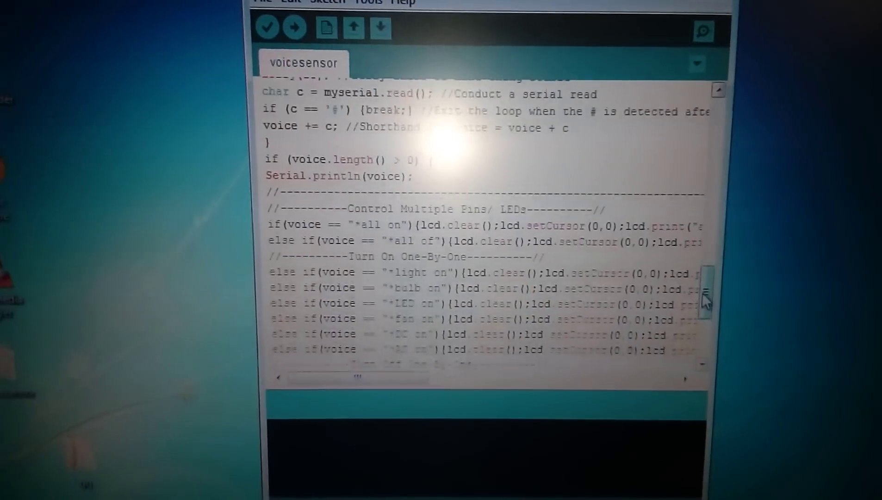
drag(743, 313, 744, 320)
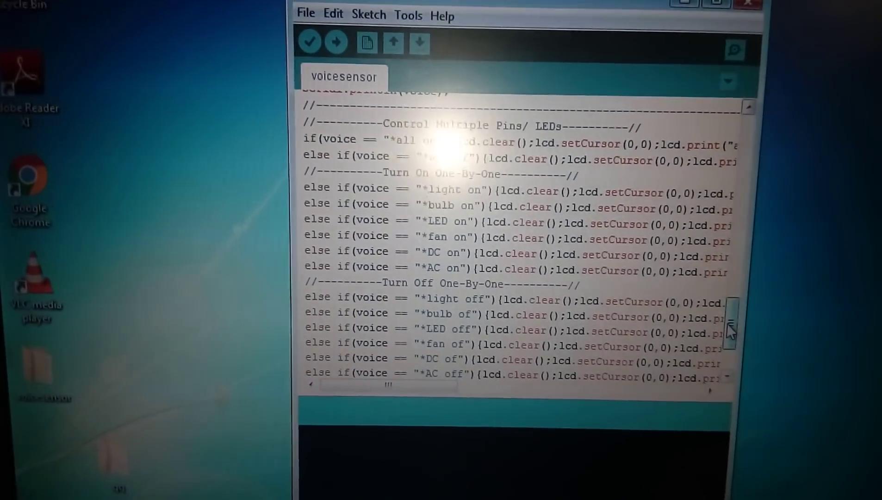